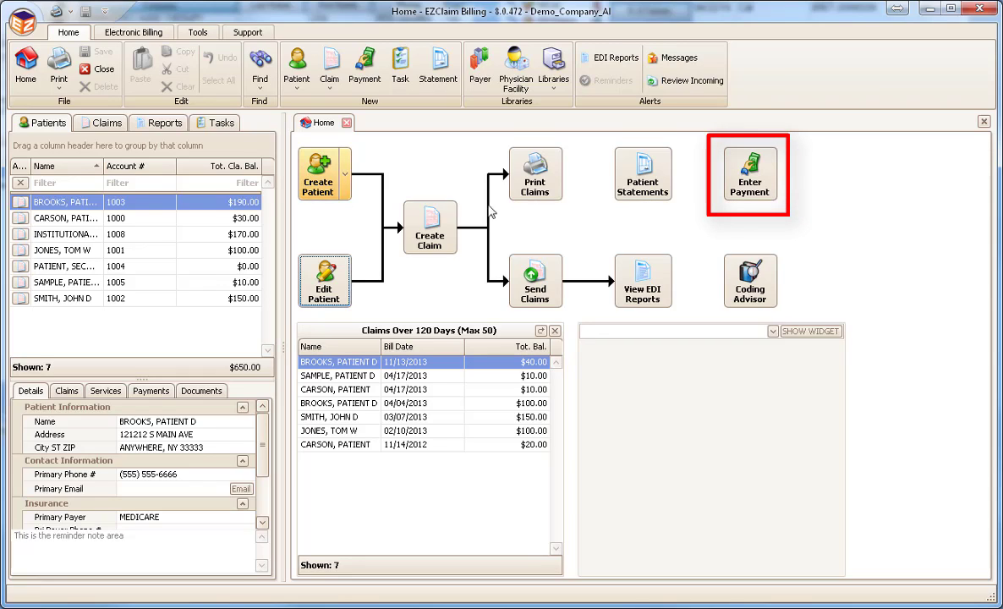
{"action": "left_click", "coordinate": [746, 196]}
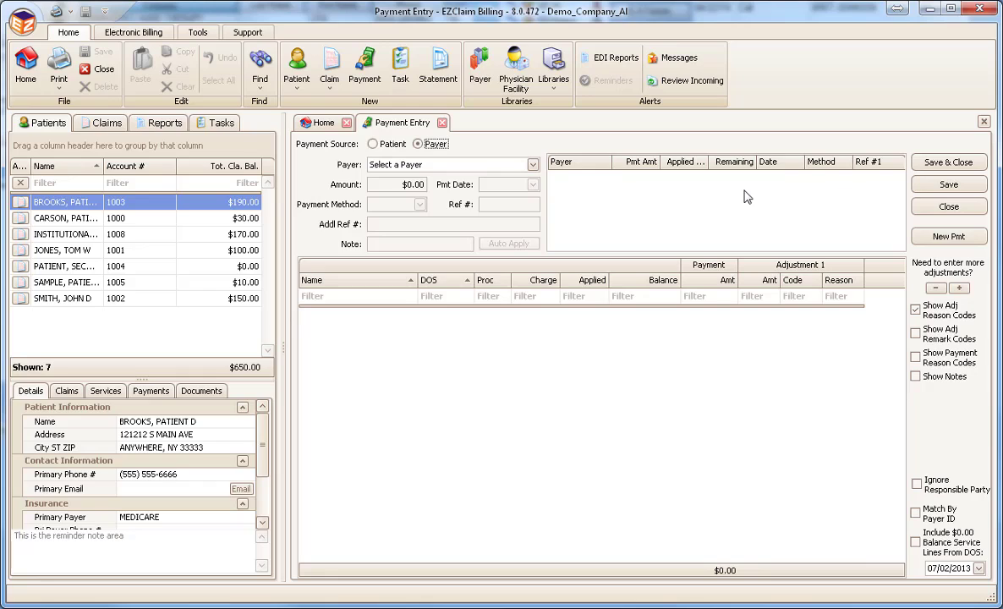
Choose MEDICARE as the payer and enter a payment amount of $100.00
{"action": "left_click", "coordinate": [533, 165]}
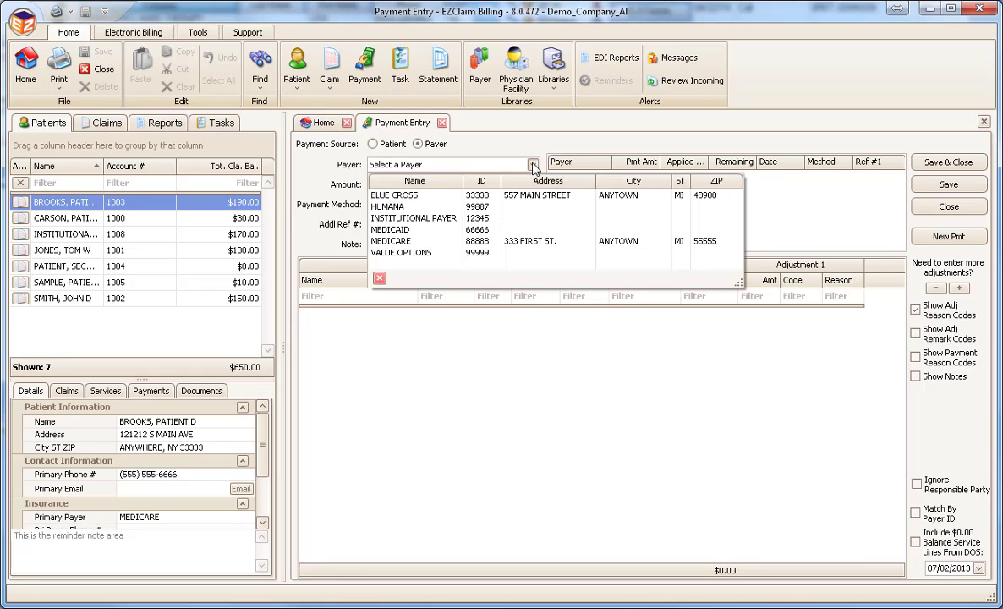
{"action": "left_click", "coordinate": [522, 242]}
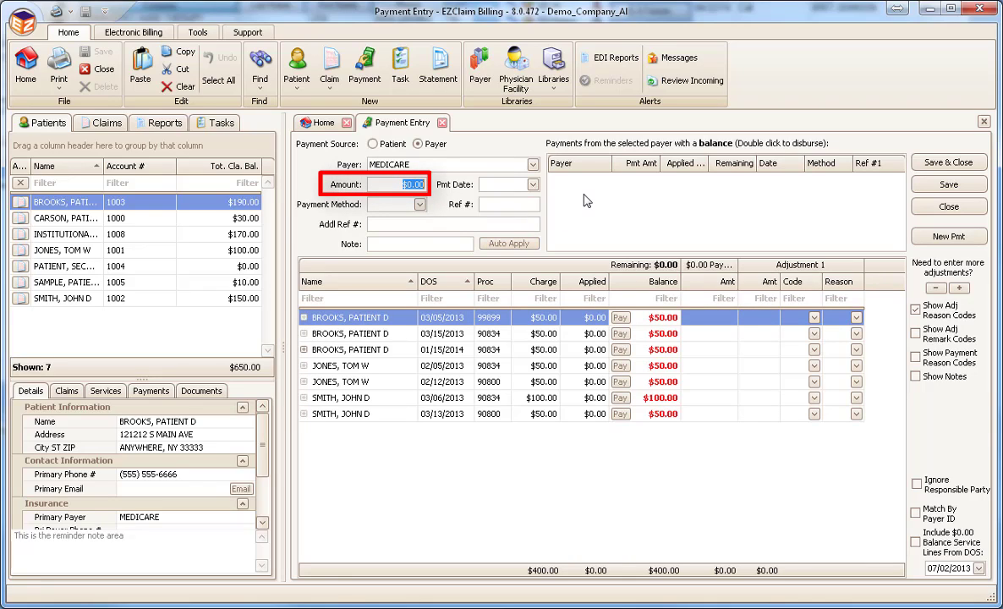
{"action": "type", "text": "100"}
{"action": "key", "text": "Tab"}
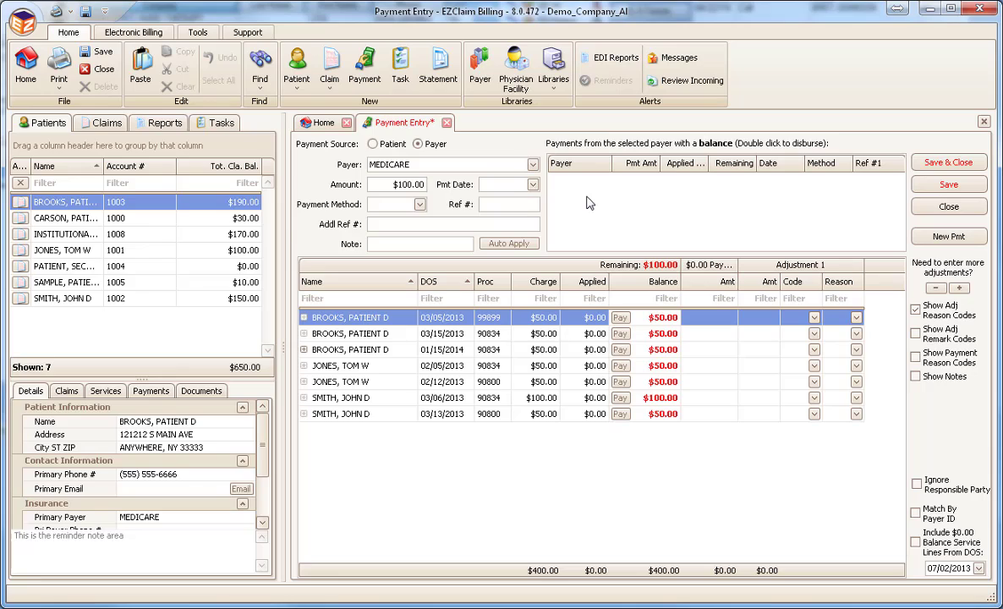
Set the payment date to 07/01/2014, method CHECK, and reference number 100
{"action": "key", "text": "Tab"}
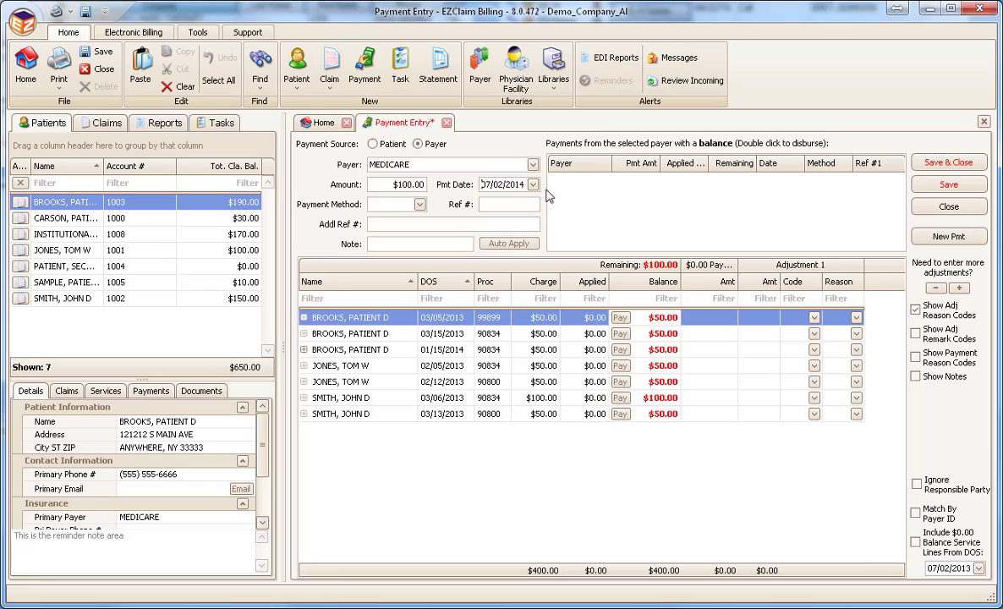
{"action": "left_click", "coordinate": [533, 184]}
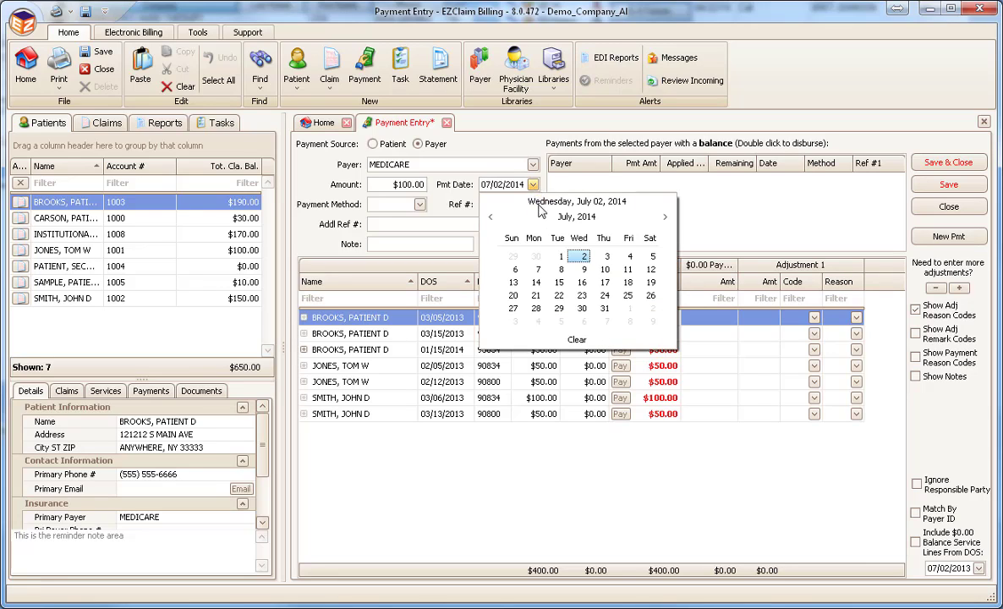
{"action": "left_click", "coordinate": [561, 256]}
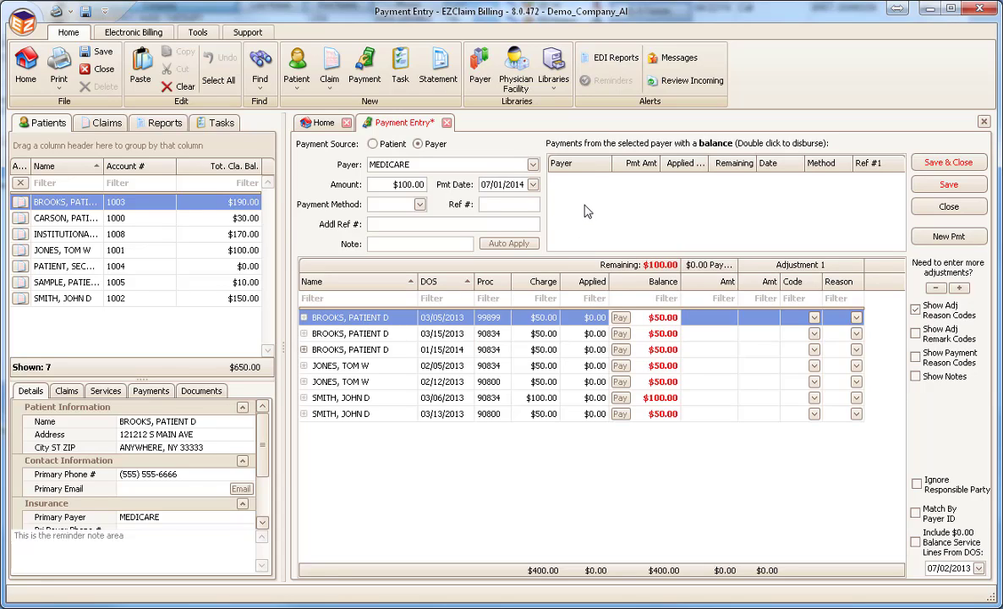
{"action": "key", "text": "Tab"}
{"action": "type", "text": "CH"}
{"action": "key", "text": "Tab"}
{"action": "type", "text": "100"}
{"action": "key", "text": "Tab"}
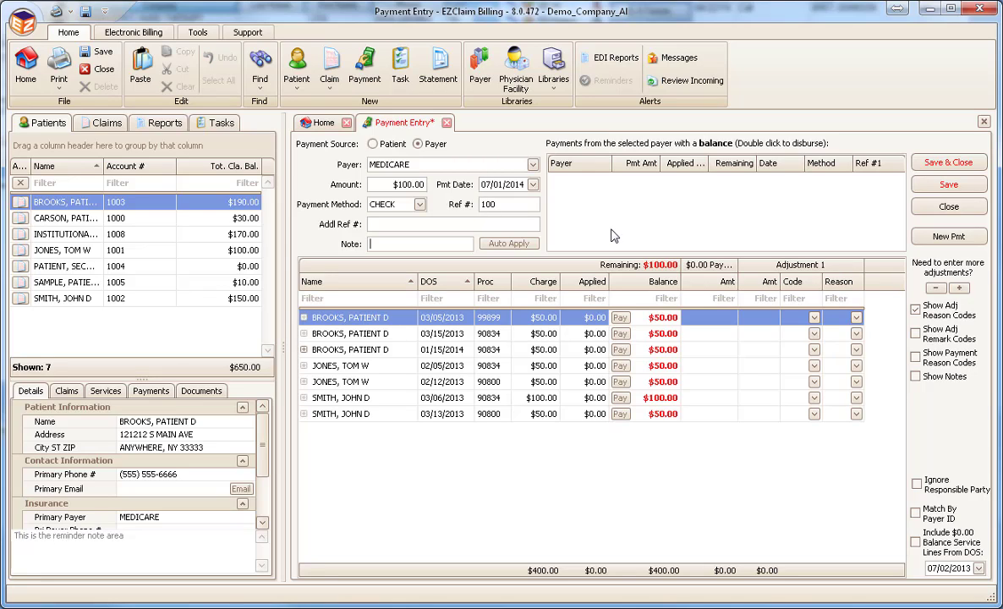
{"action": "key", "text": "Tab"}
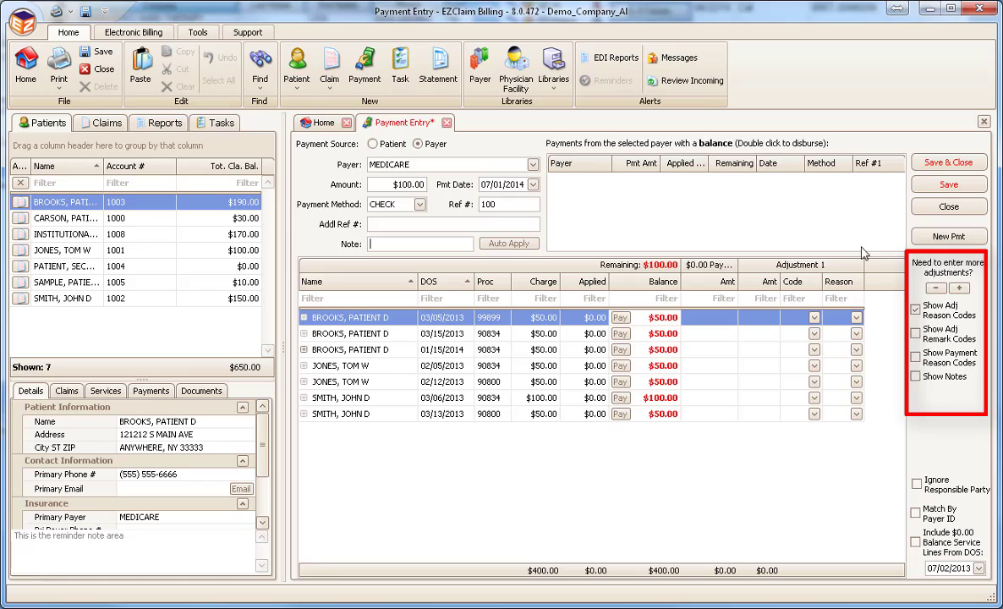
{"action": "left_click", "coordinate": [916, 310]}
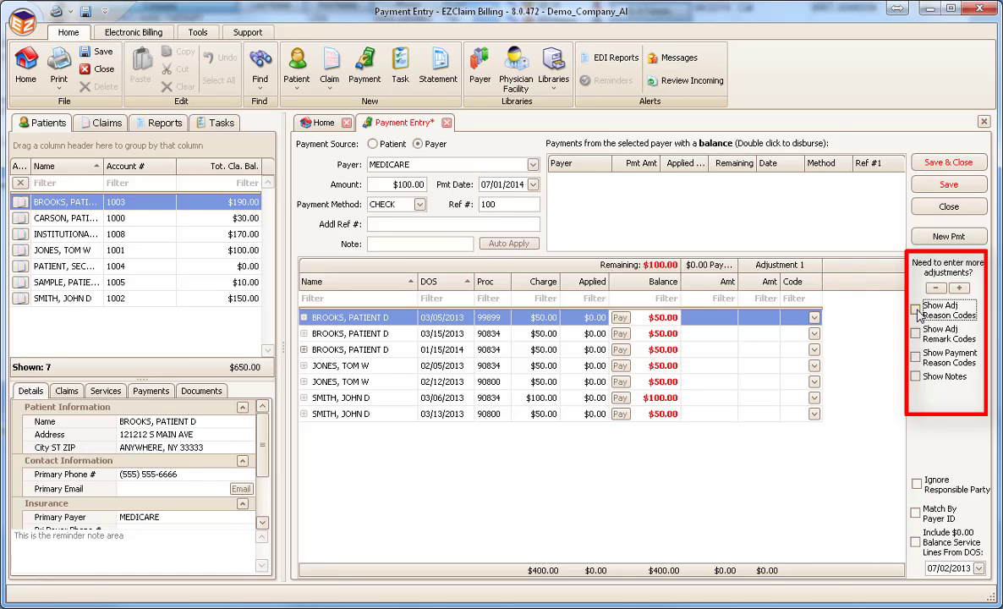
{"action": "left_click", "coordinate": [916, 311]}
On the 03/05/2013 line, enter a $25 payment and a $25 CO-45 adjustment
{"action": "left_click", "coordinate": [713, 320]}
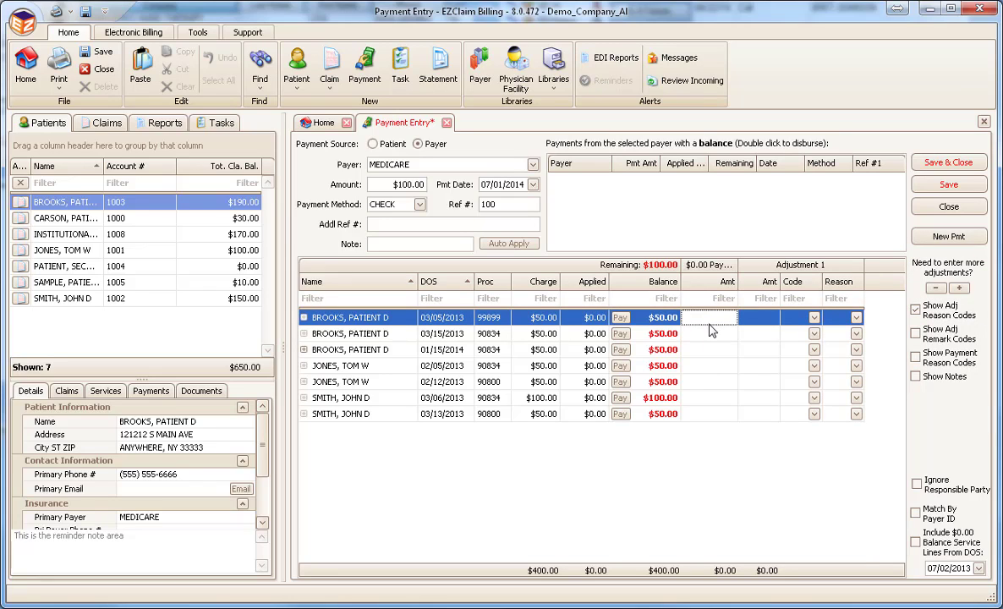
{"action": "type", "text": "25"}
{"action": "key", "text": "Tab"}
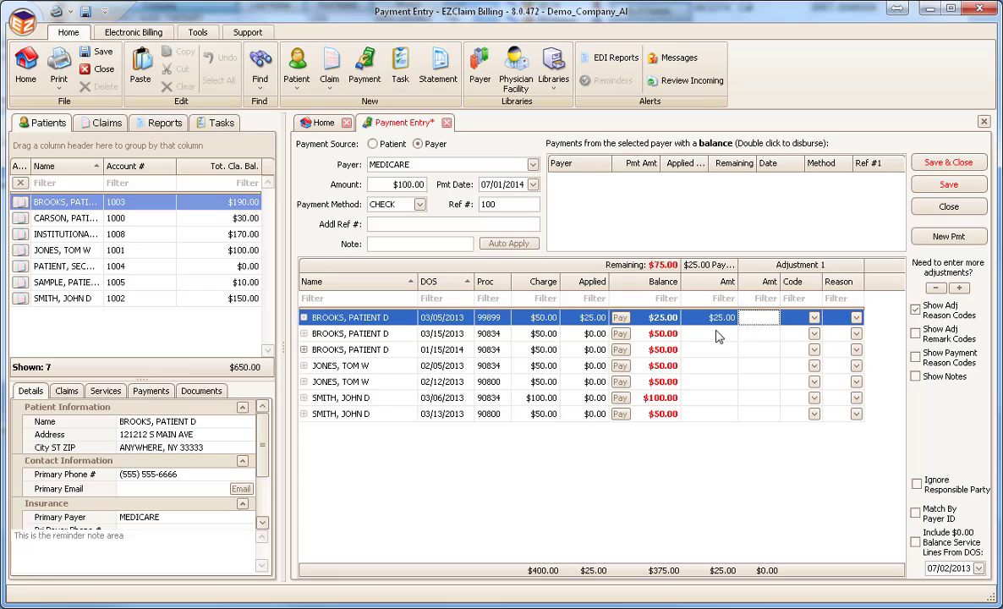
{"action": "type", "text": "25"}
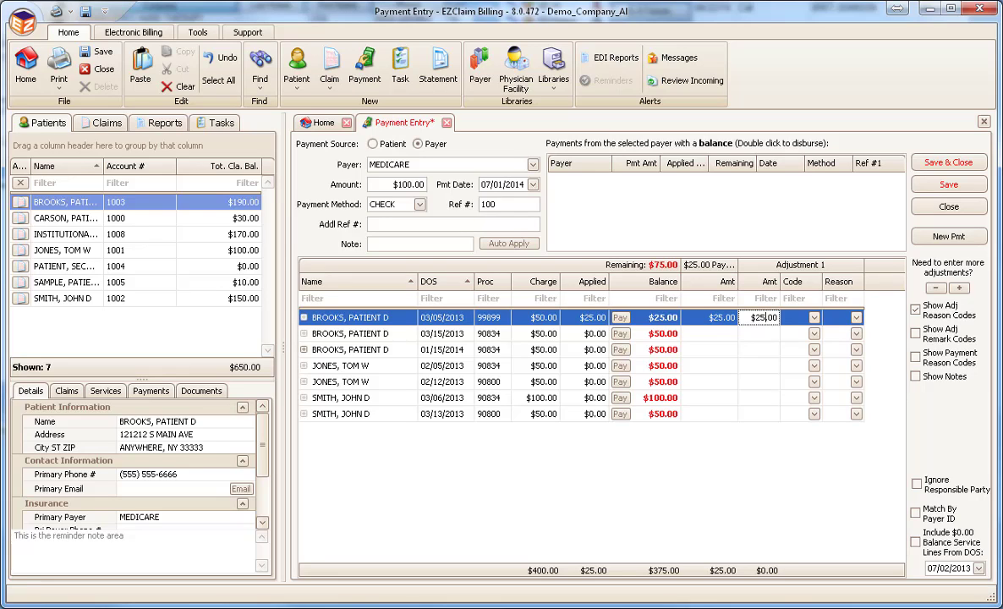
{"action": "key", "text": "Tab"}
{"action": "key", "text": "Tab"}
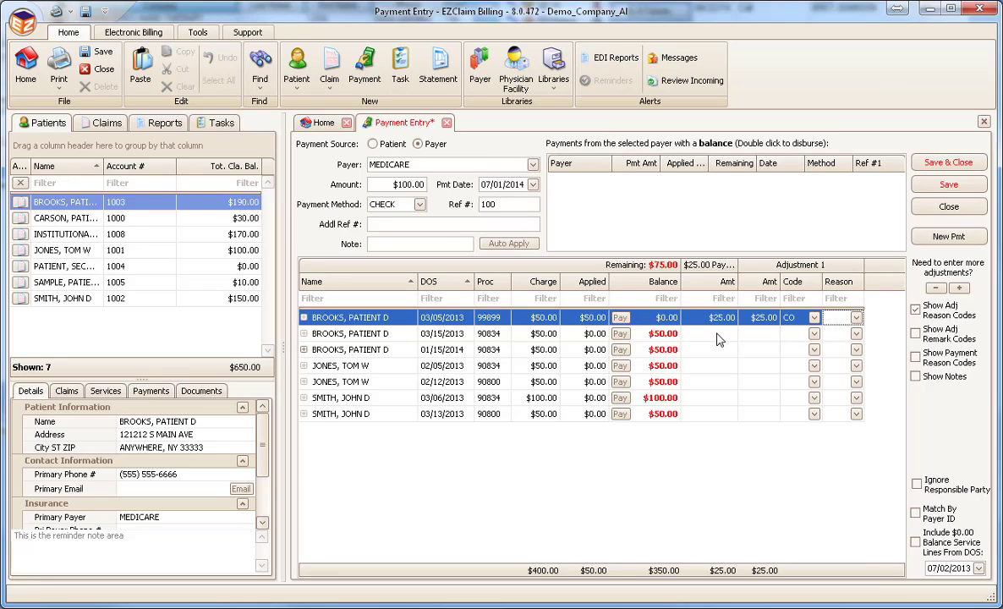
{"action": "type", "text": "45"}
On the 03/15/2013 line, enter a $25 payment and a $25 CO-45 adjustment
{"action": "left_click", "coordinate": [721, 335]}
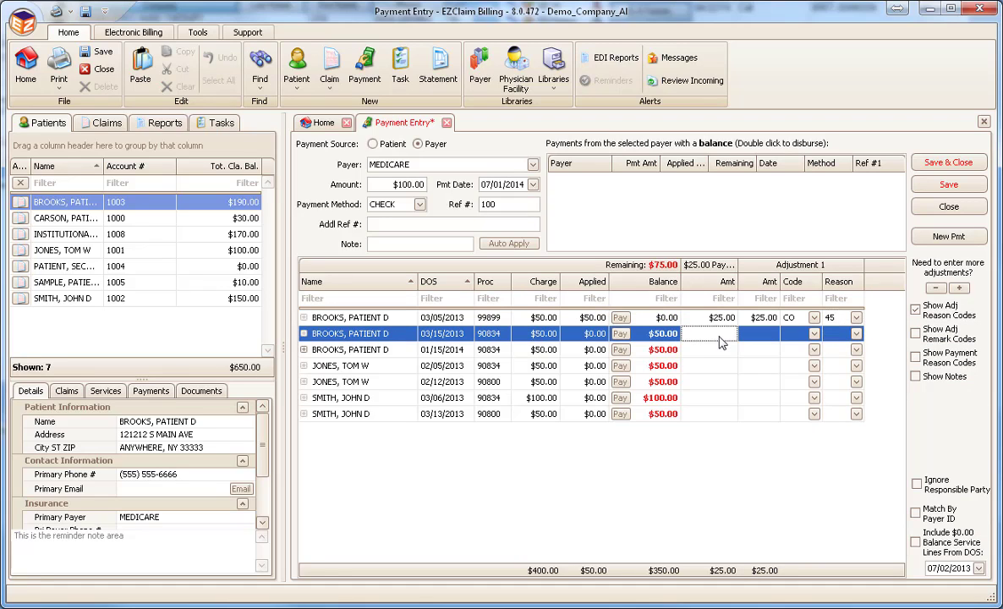
{"action": "type", "text": "25"}
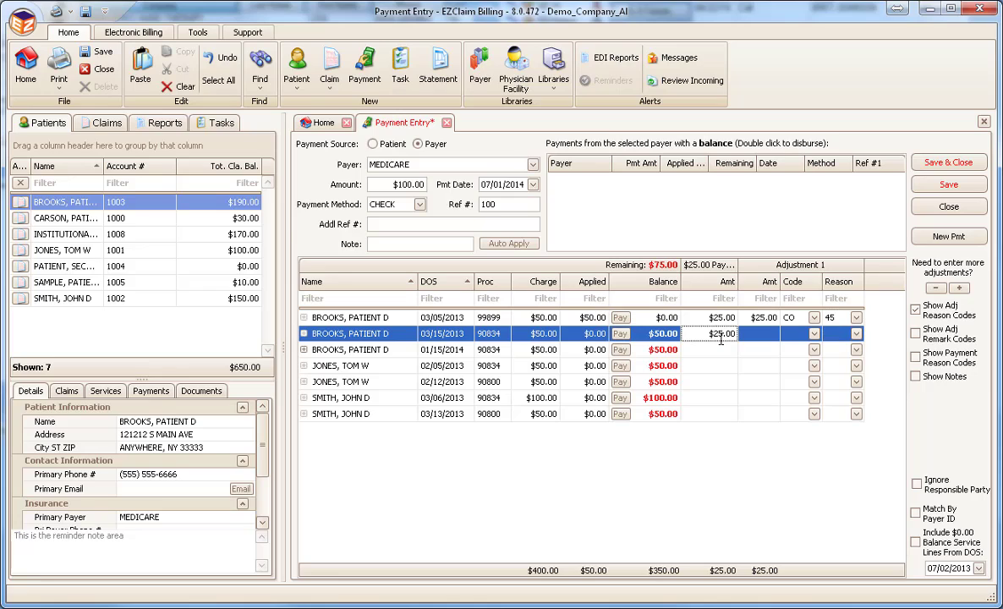
{"action": "key", "text": "Tab"}
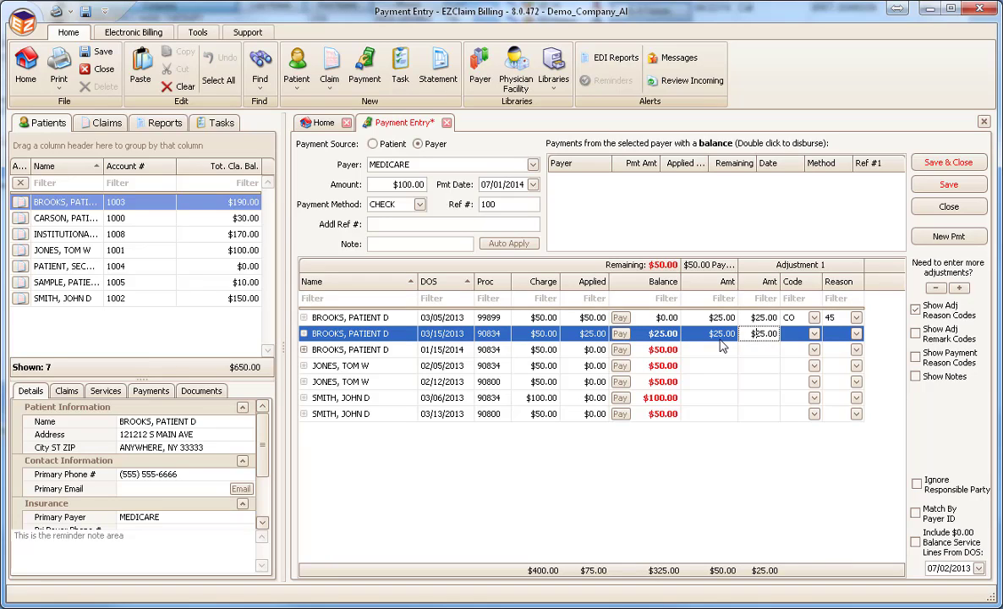
{"action": "key", "text": "Tab"}
{"action": "key", "text": "Tab"}
{"action": "type", "text": "45"}
{"action": "key", "text": "Return"}
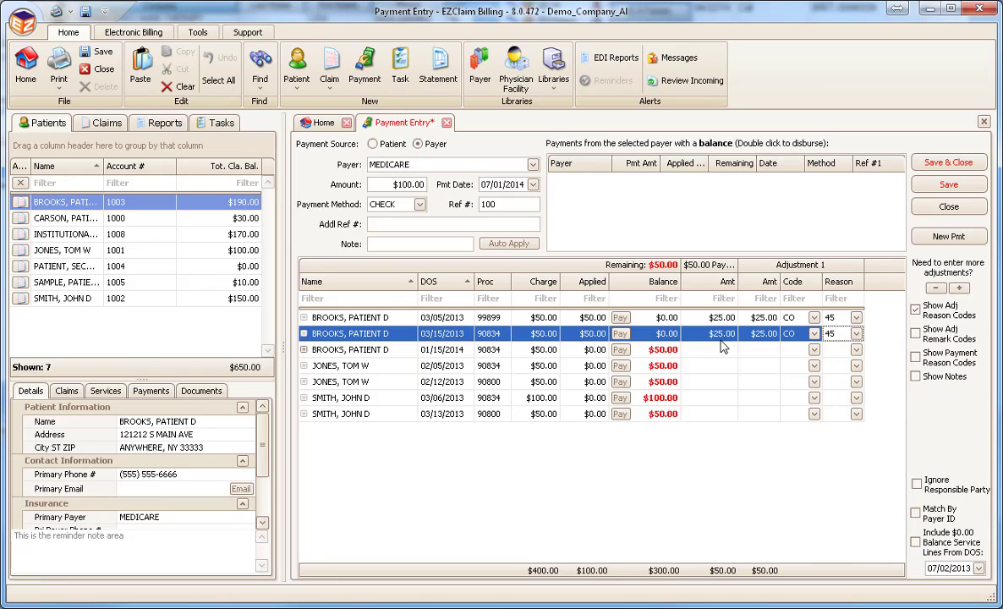
Enter a $50 payment and a $25 adjustment coded CO with reason 45 on the 03/06/2013 line
{"action": "left_click", "coordinate": [724, 348]}
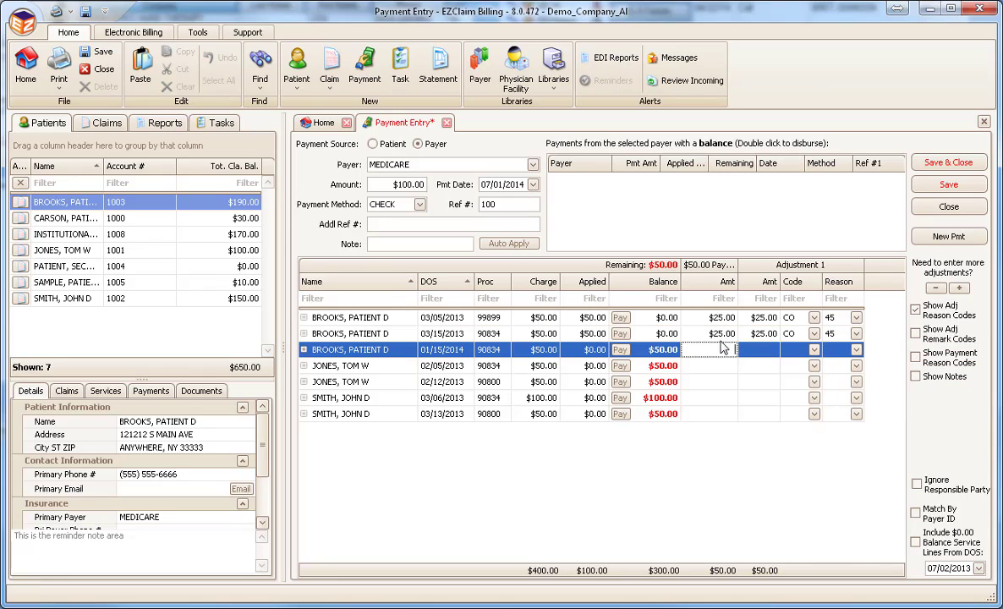
{"action": "left_click", "coordinate": [716, 397]}
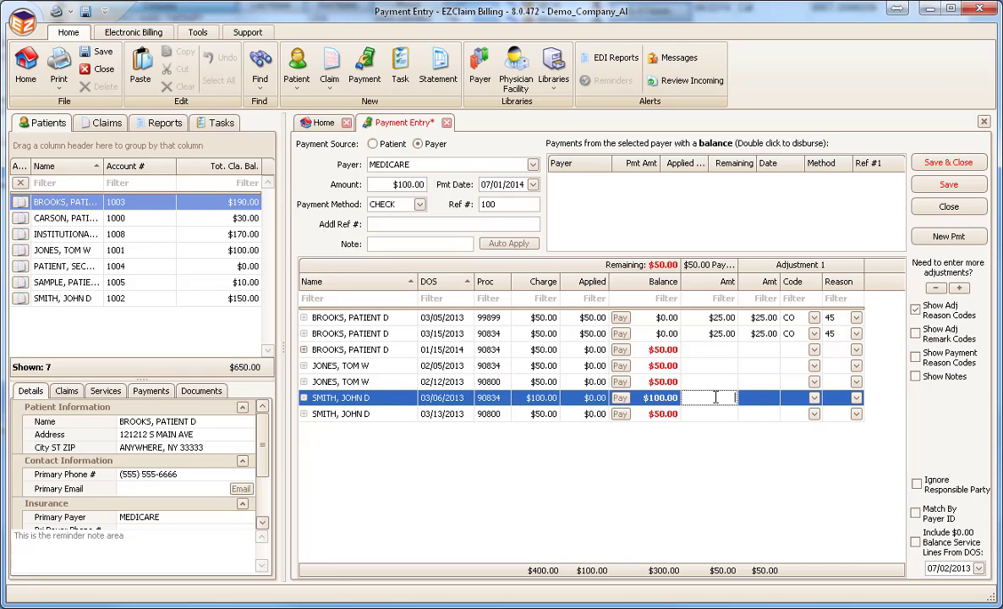
{"action": "type", "text": "50"}
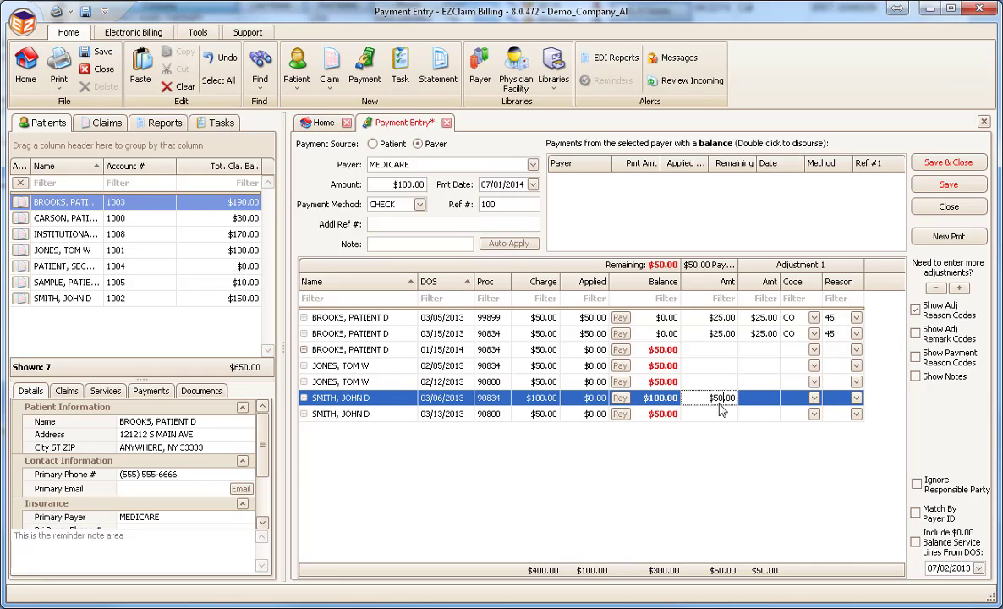
{"action": "key", "text": "Tab"}
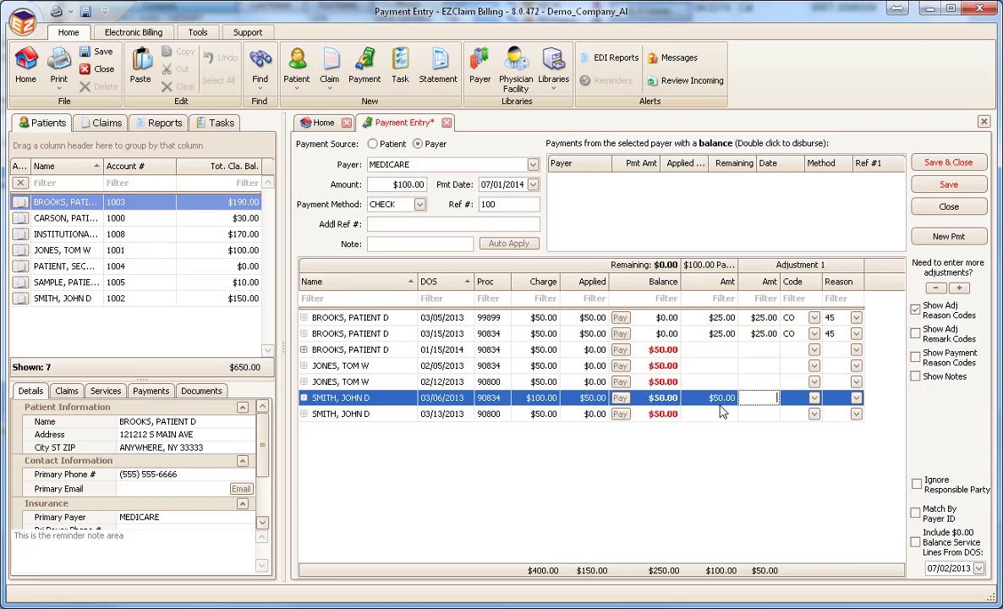
{"action": "type", "text": "25"}
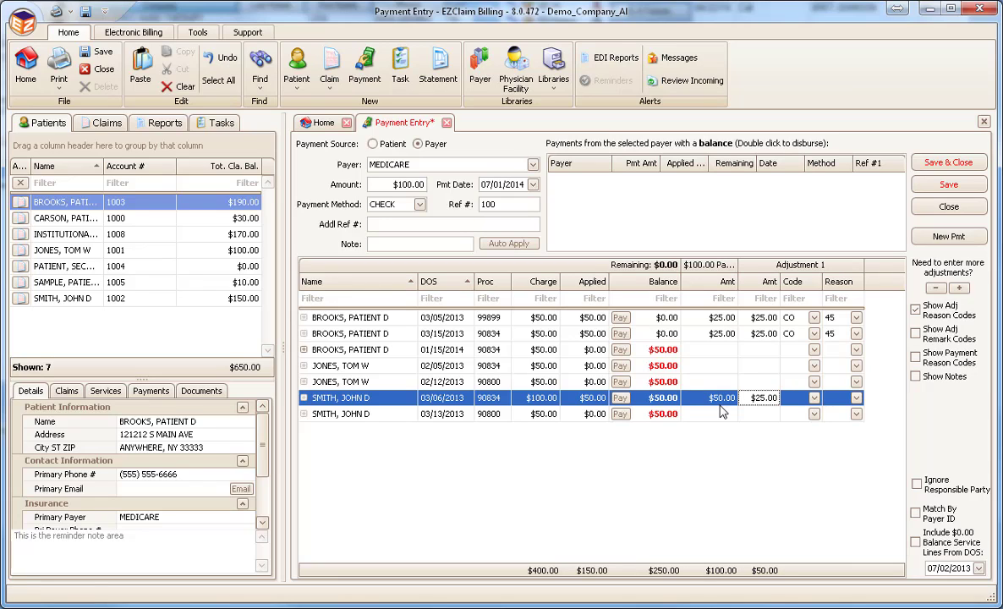
{"action": "key", "text": "Tab"}
{"action": "type", "text": "CO"}
{"action": "key", "text": "Tab"}
{"action": "type", "text": "45"}
{"action": "key", "text": "Return"}
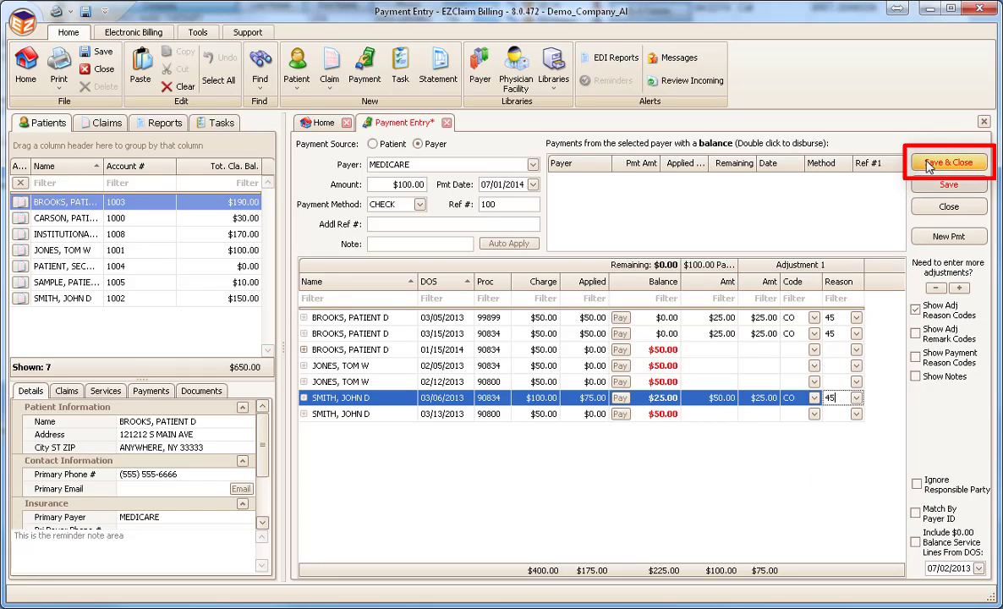
Save and close the Medicare payment entry, returning to the Home page
{"action": "left_click", "coordinate": [929, 166]}
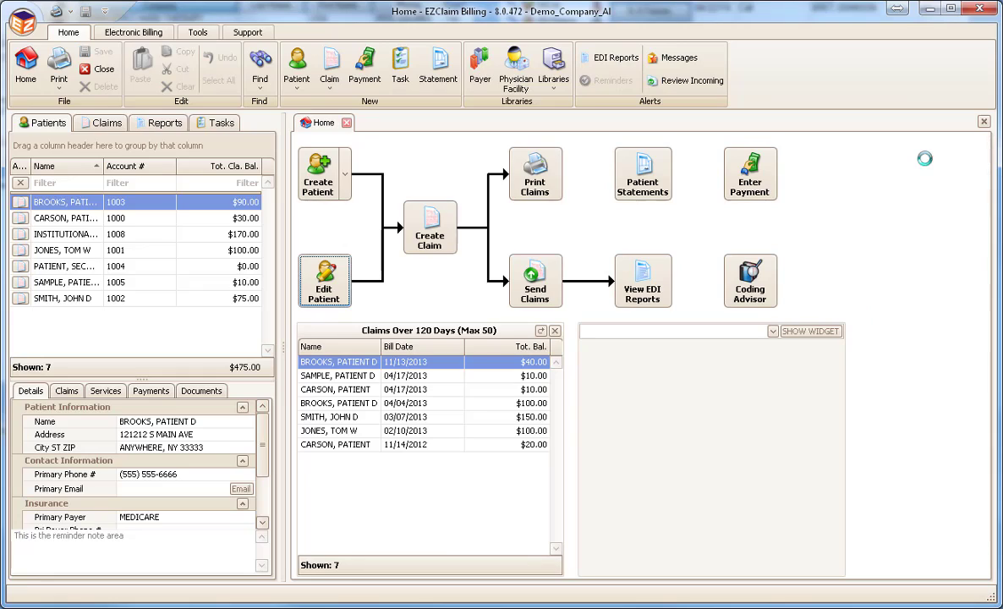